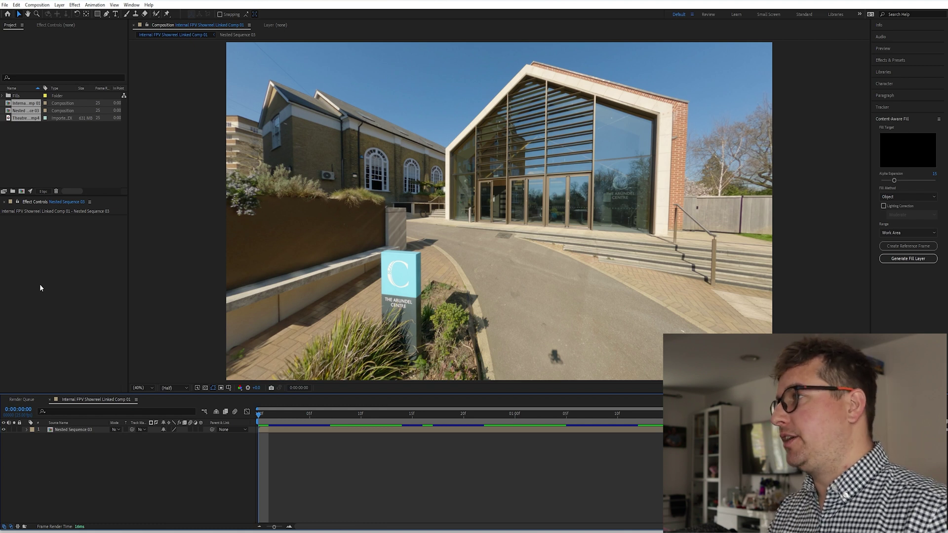
Trace a closed Pen-tool mask around the drone's shadow on the Nested Sequence 03 layer
click(24, 119)
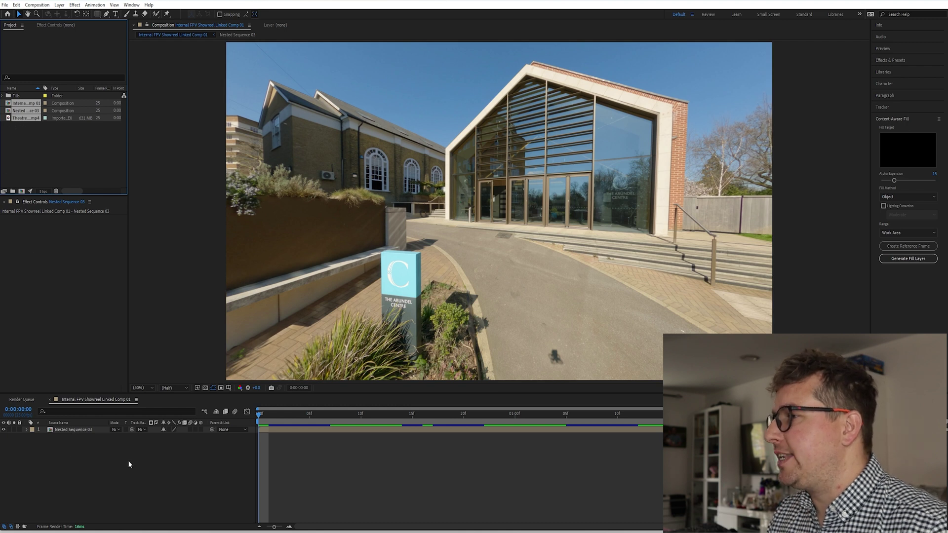
click(74, 430)
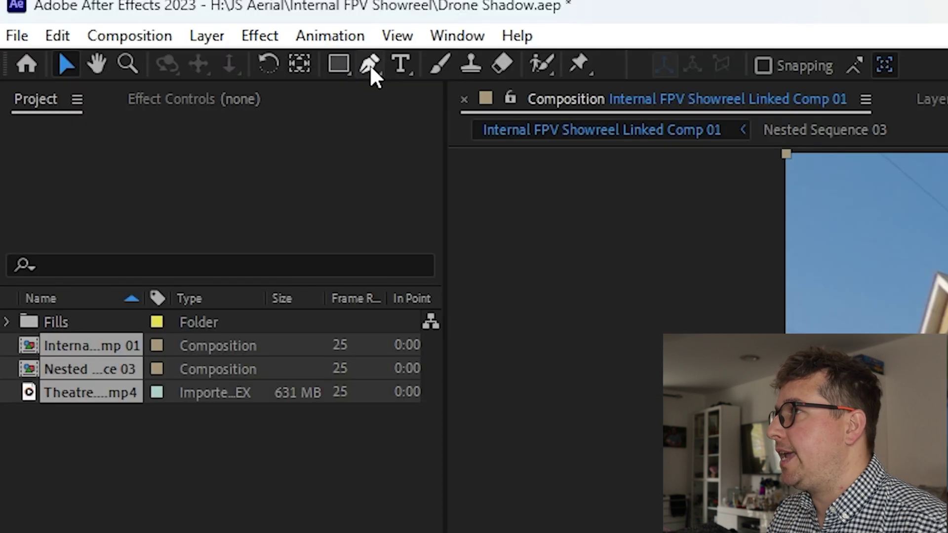
click(106, 13)
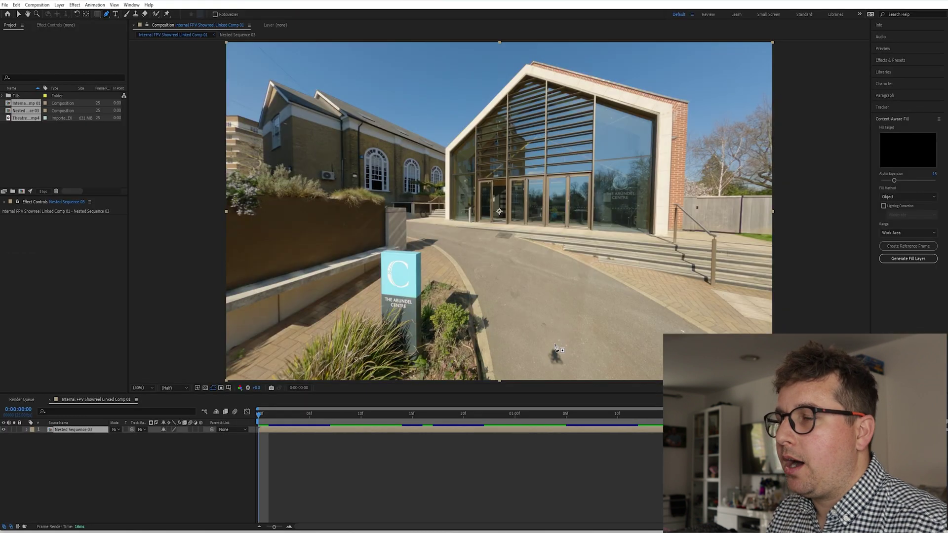
click(554, 350)
click(561, 353)
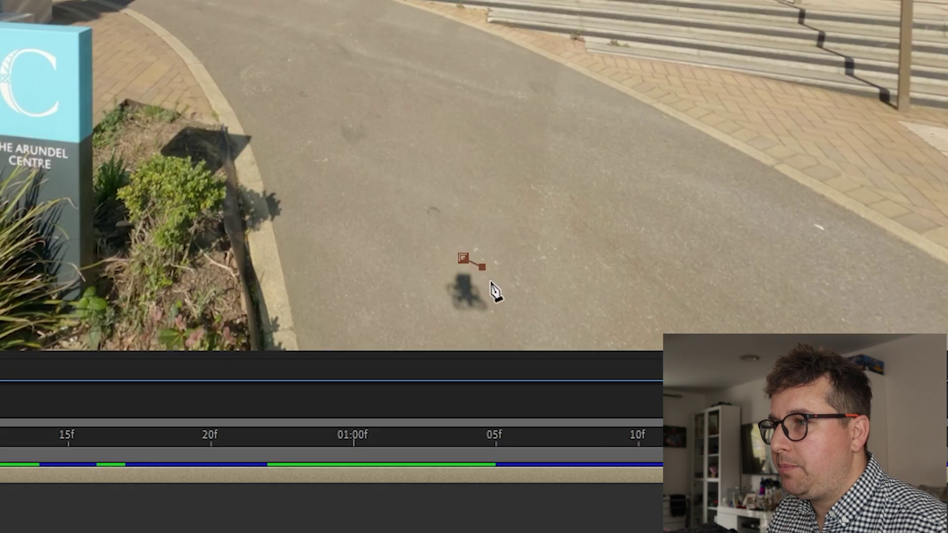
click(565, 358)
click(496, 299)
click(500, 319)
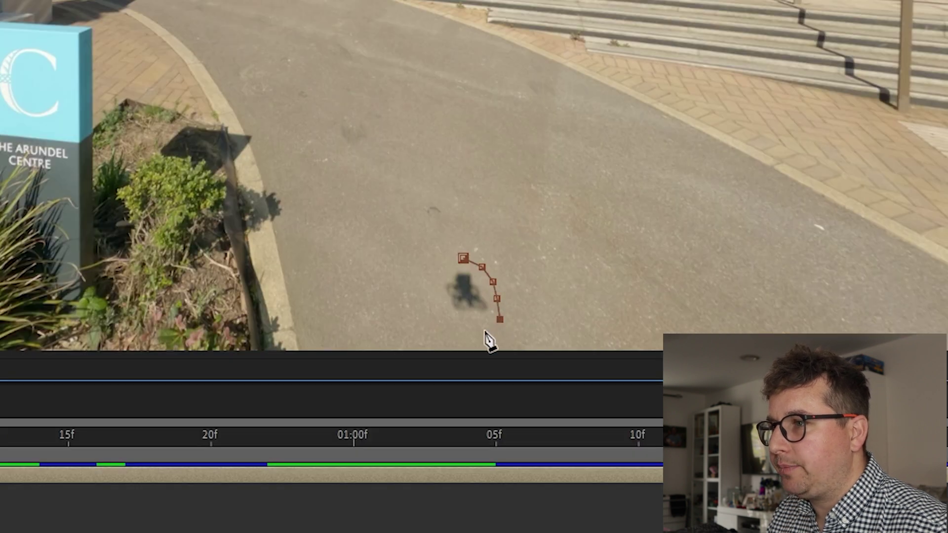
click(481, 326)
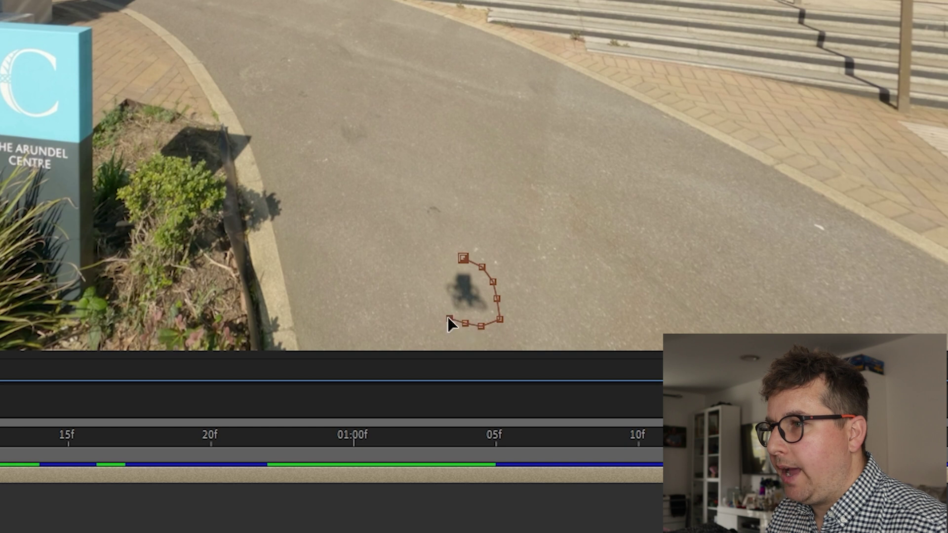
click(439, 302)
click(430, 280)
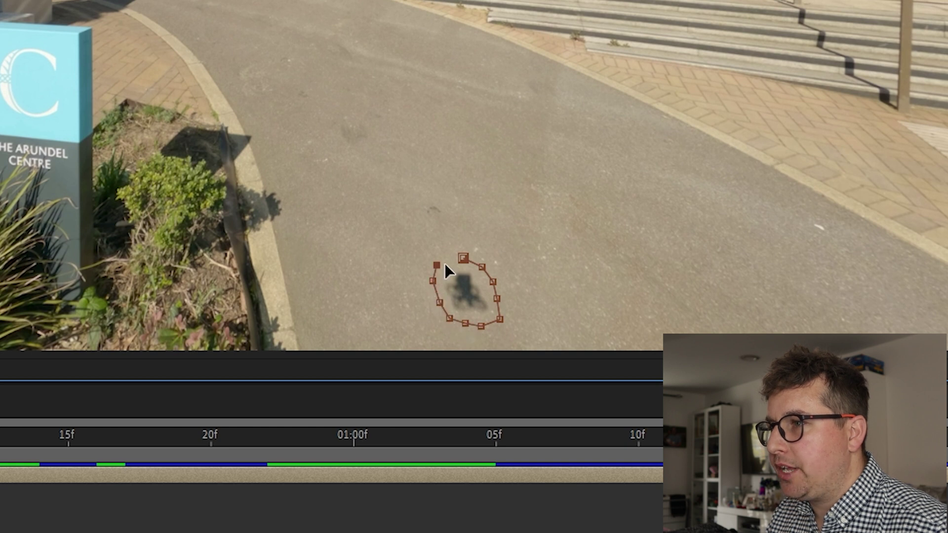
click(462, 258)
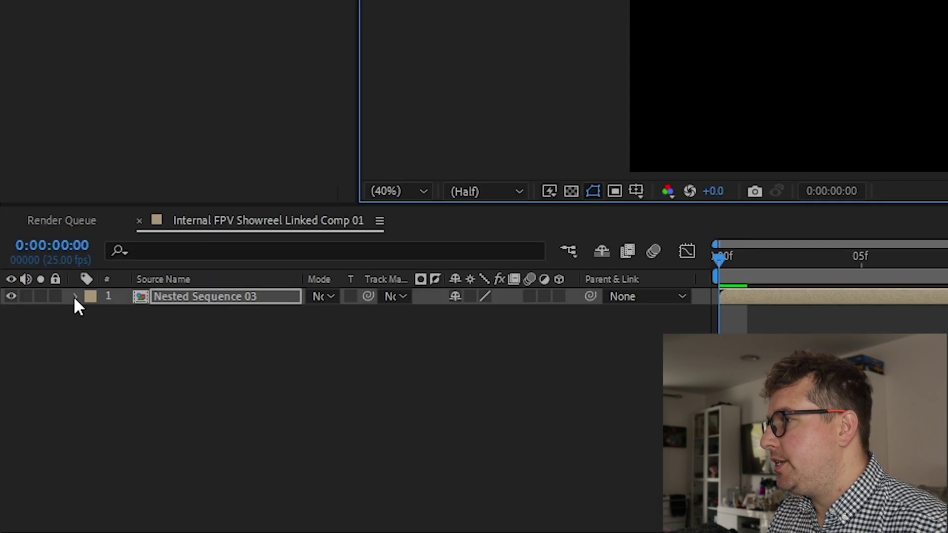
Change Mask 1's mode from Add to Subtract so the shadow area becomes a hole
click(27, 429)
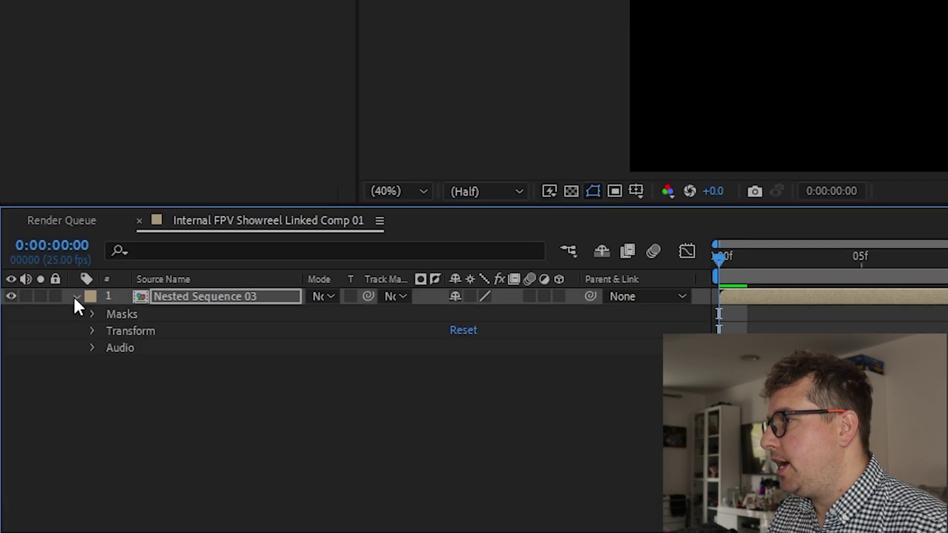
click(92, 313)
click(482, 329)
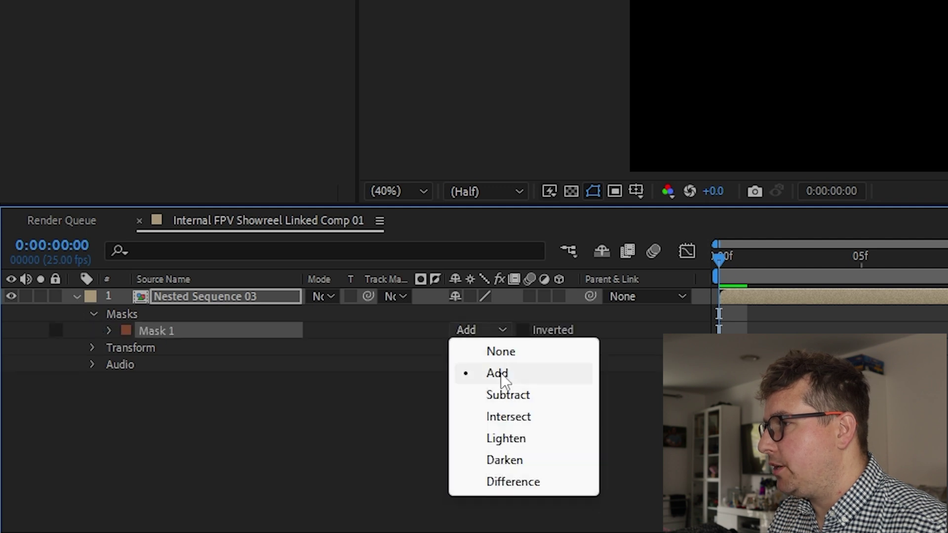
click(506, 395)
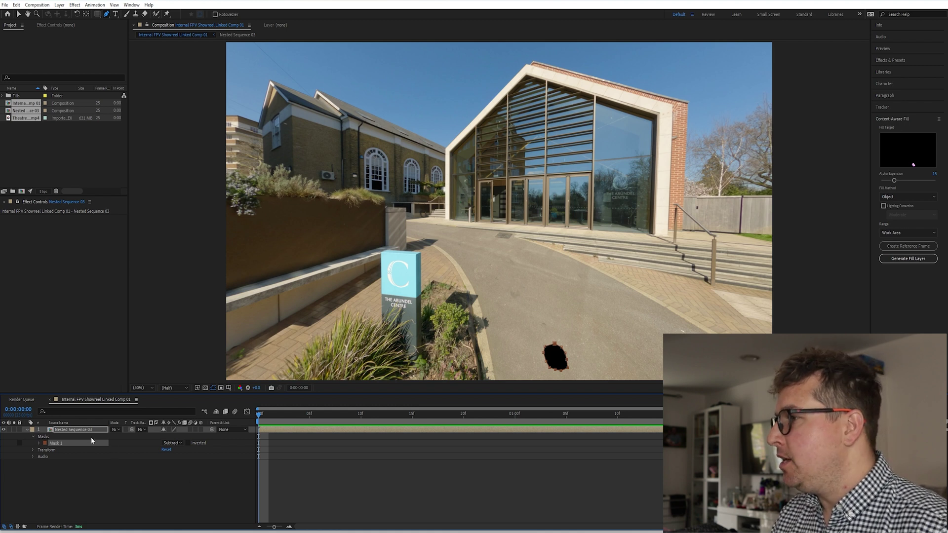
Keyframe Mask 1's path at frame 0, then shift the mask onto the shadow at frame 1
click(39, 443)
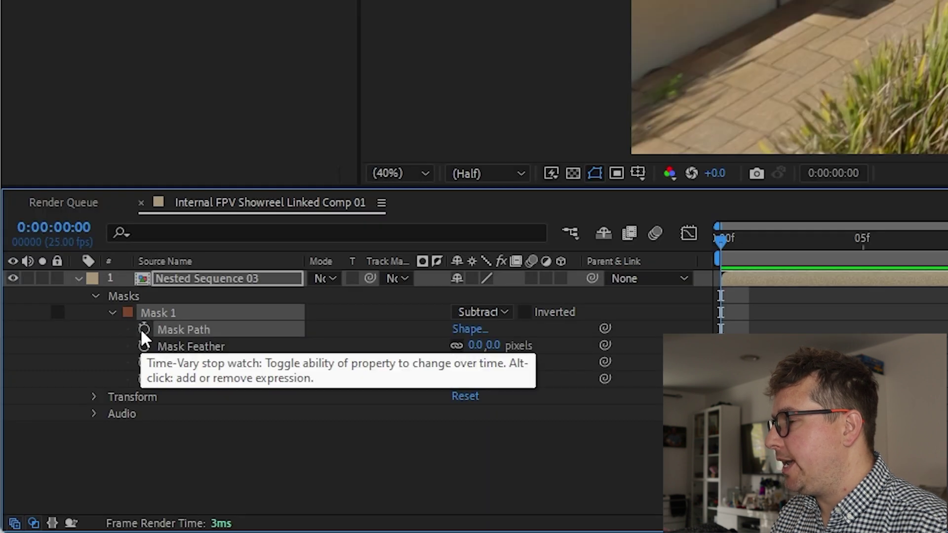
click(144, 329)
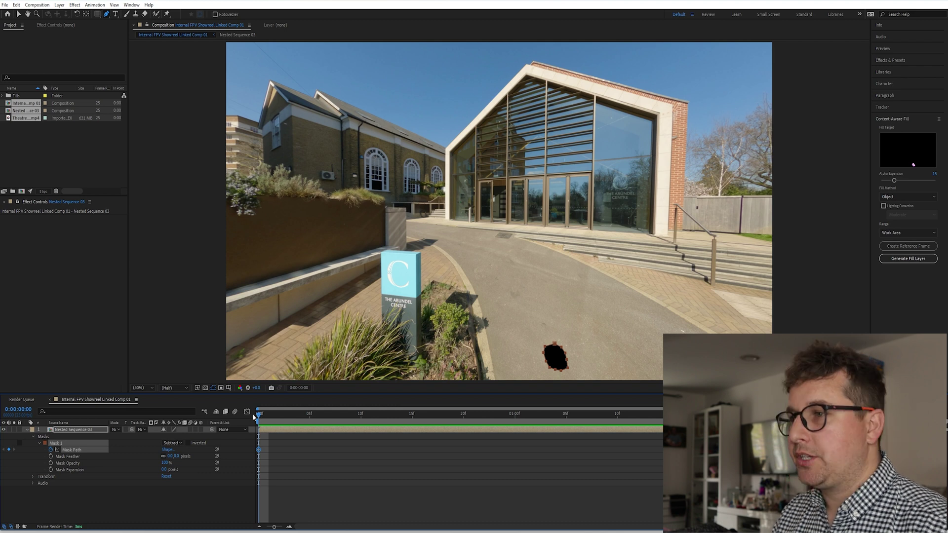
key(Page_Down)
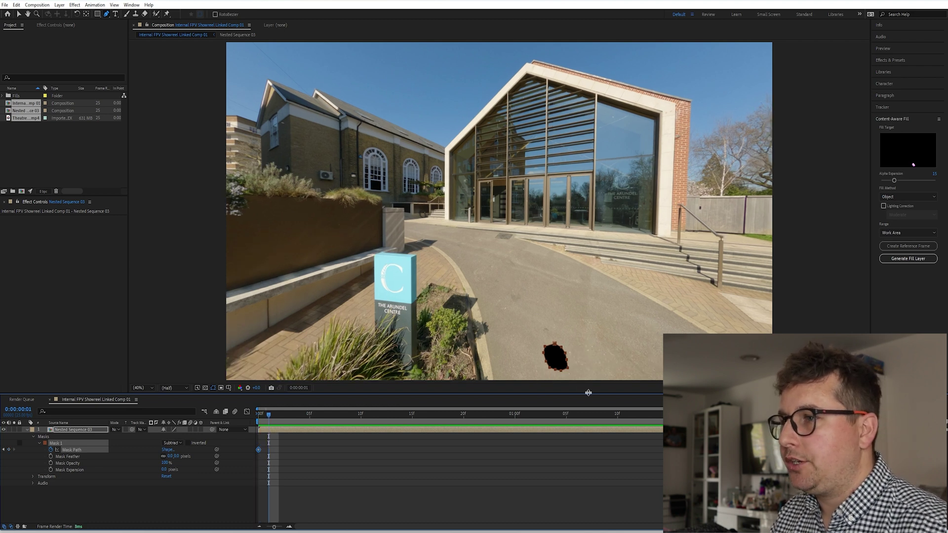
click(555, 371)
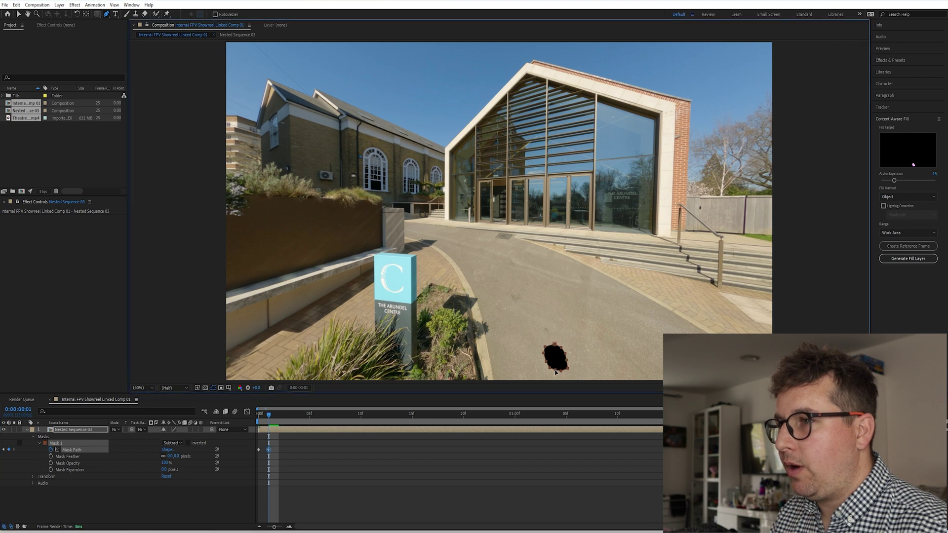
drag(555, 371, 558, 369)
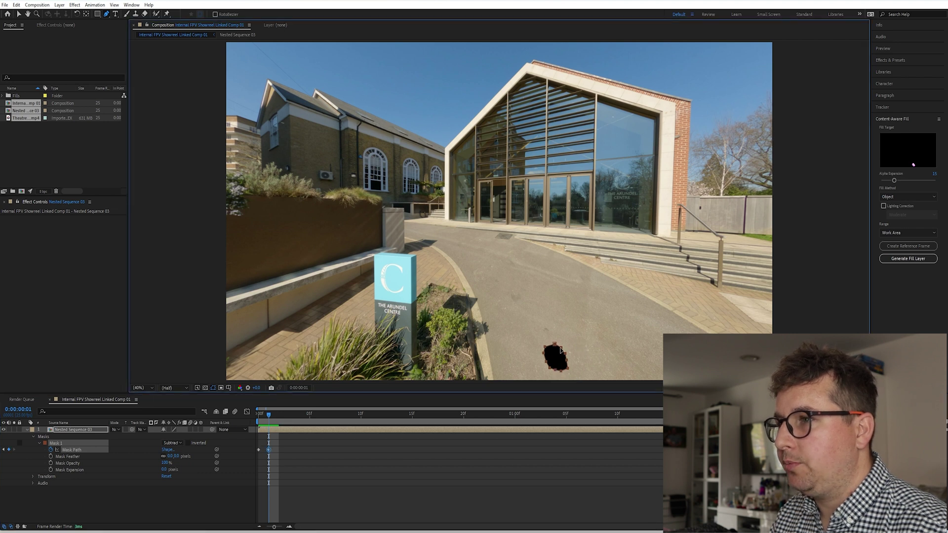
Set Mask 1 to show only the shadow area and delete two excess mask points
click(176, 446)
click(212, 461)
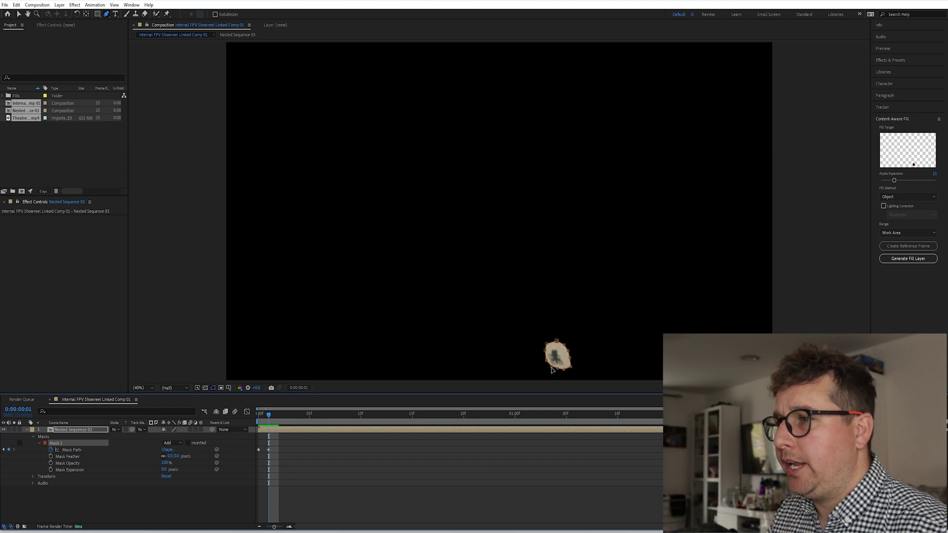
click(549, 372)
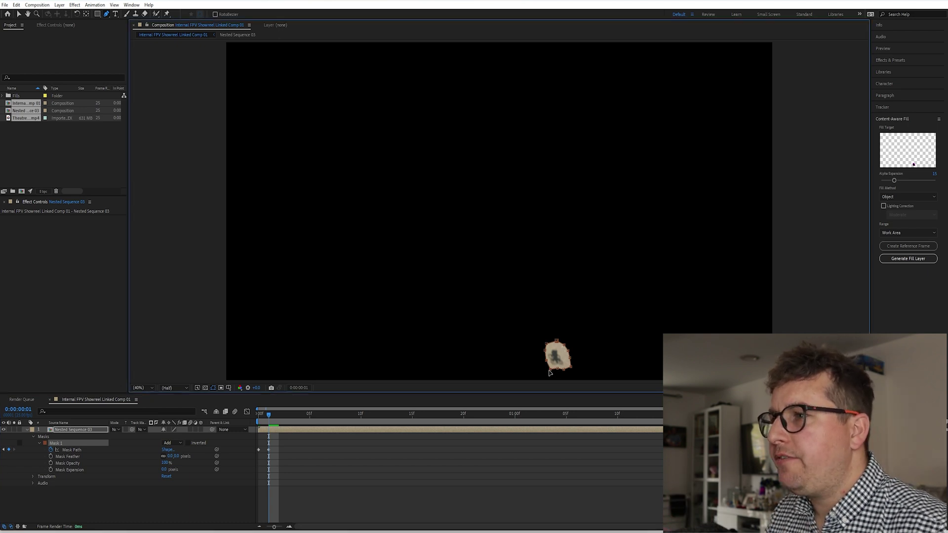
click(557, 341)
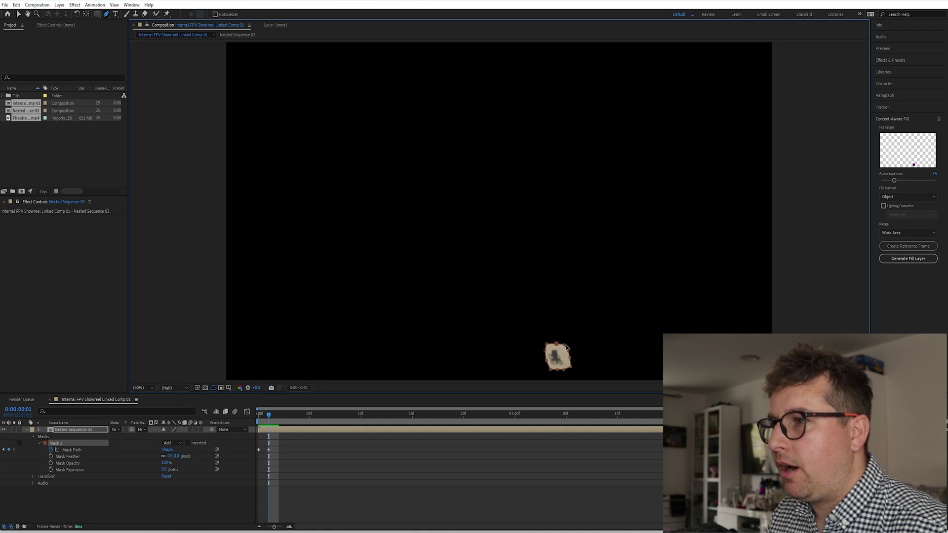
click(568, 354)
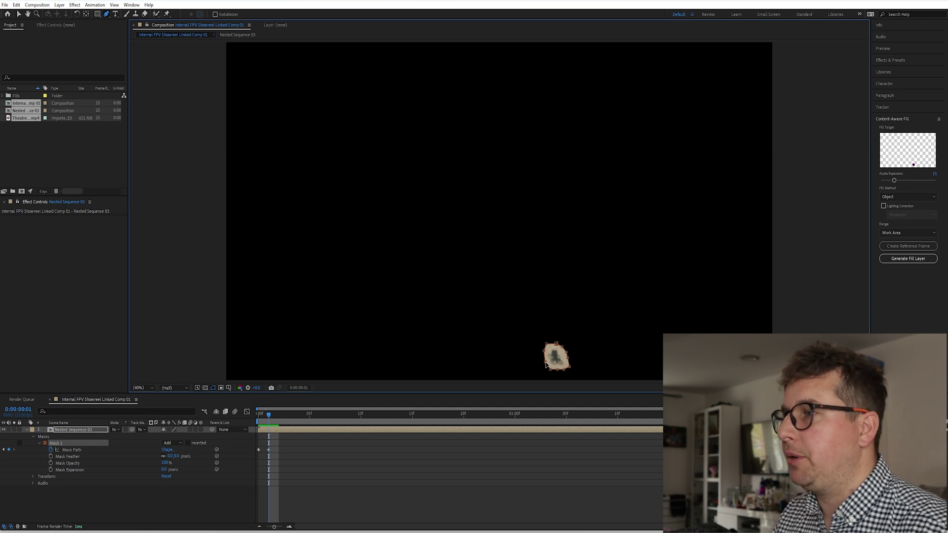
Advance three frames to keep tracking the moving shadow
key(Page_Down)
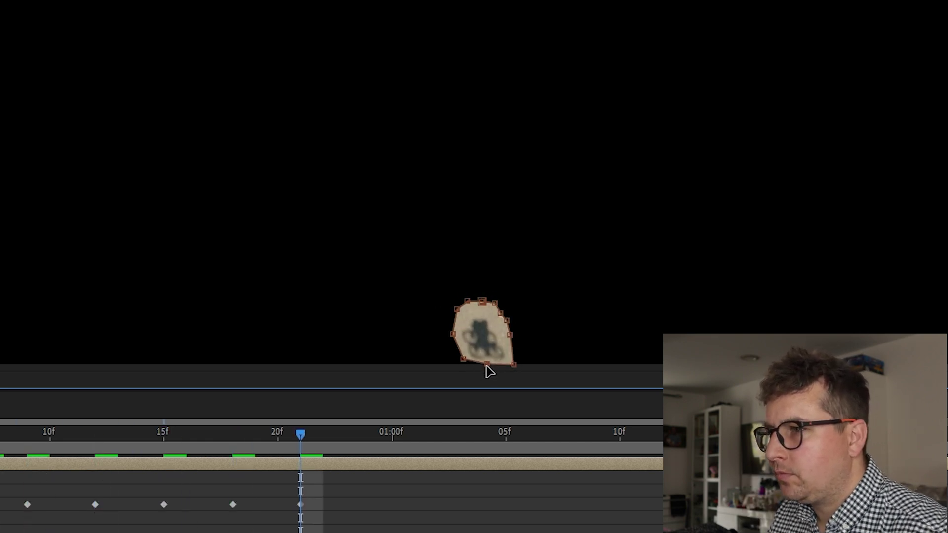
key(Page_Down)
key(Page_Down)
key(Page_Down)
Reshape the mask frame by frame so it keeps covering the shrinking shadow, until about 02:19f
drag(493, 306, 467, 311)
key(Page_Down)
key(Page_Down)
key(Page_Down)
key(Page_Down)
key(Page_Down)
key(Page_Down)
key(Page_Down)
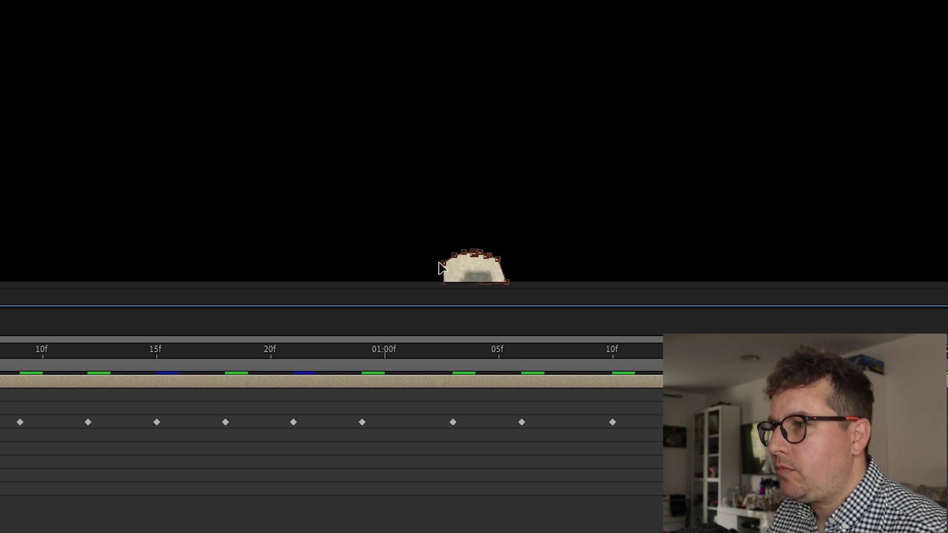
drag(458, 252, 457, 257)
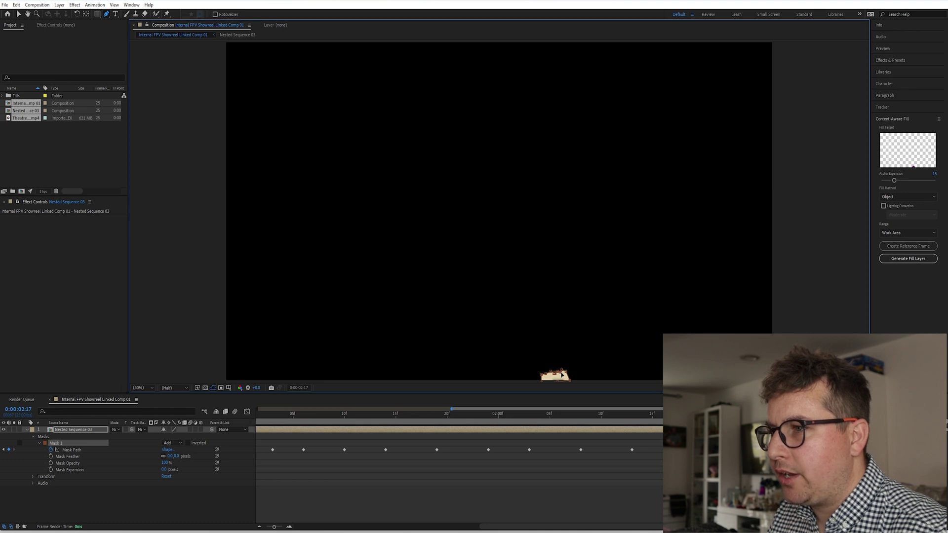
key(Page_Down)
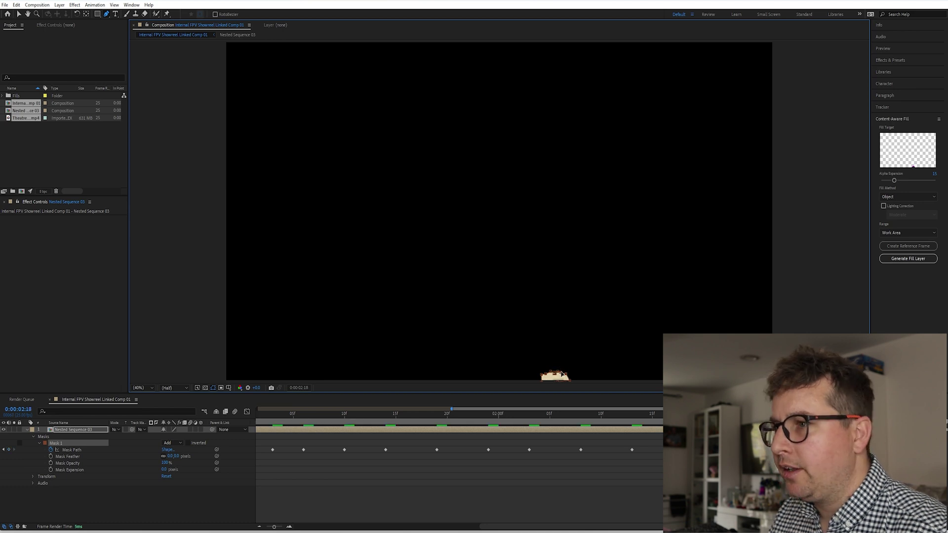
click(545, 376)
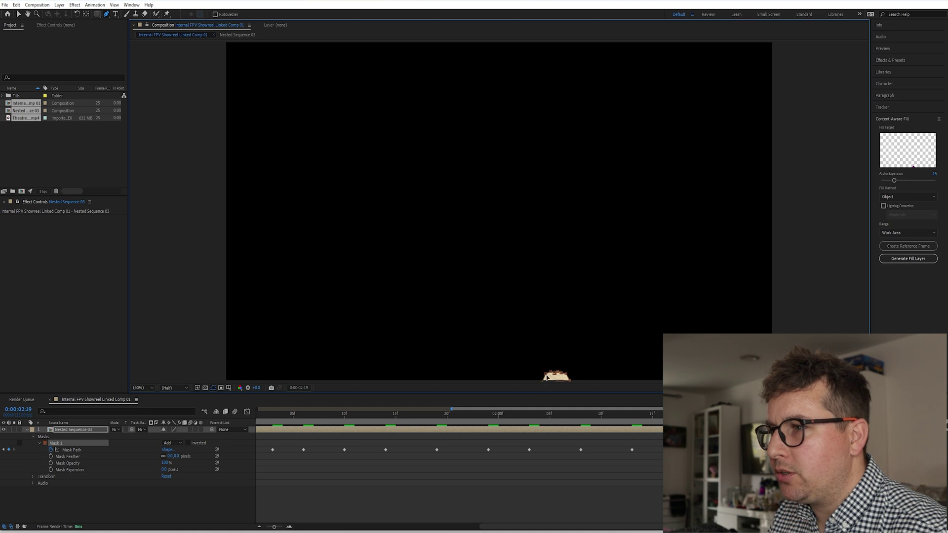
drag(546, 376, 556, 383)
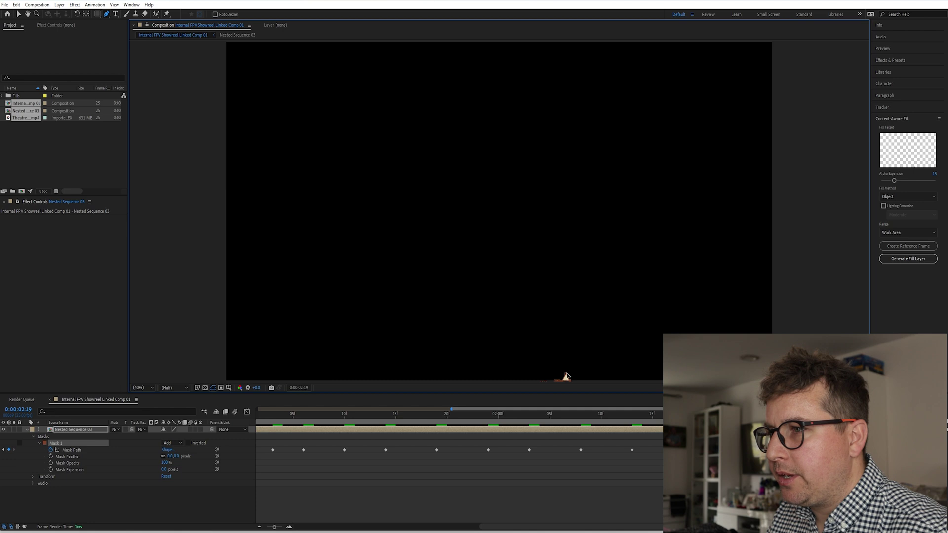
key(Page_Down)
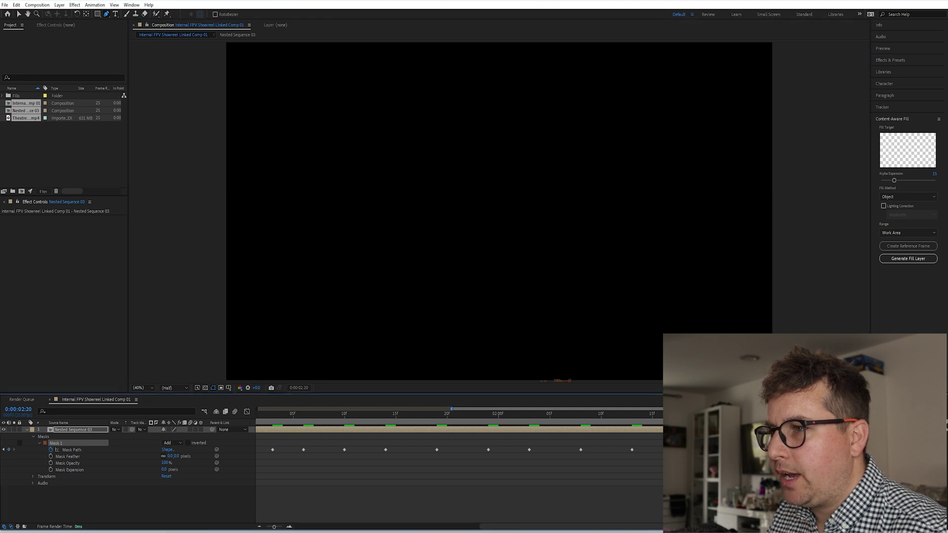
Return to the composition start and set Mask 1 back to Subtract
key(Home)
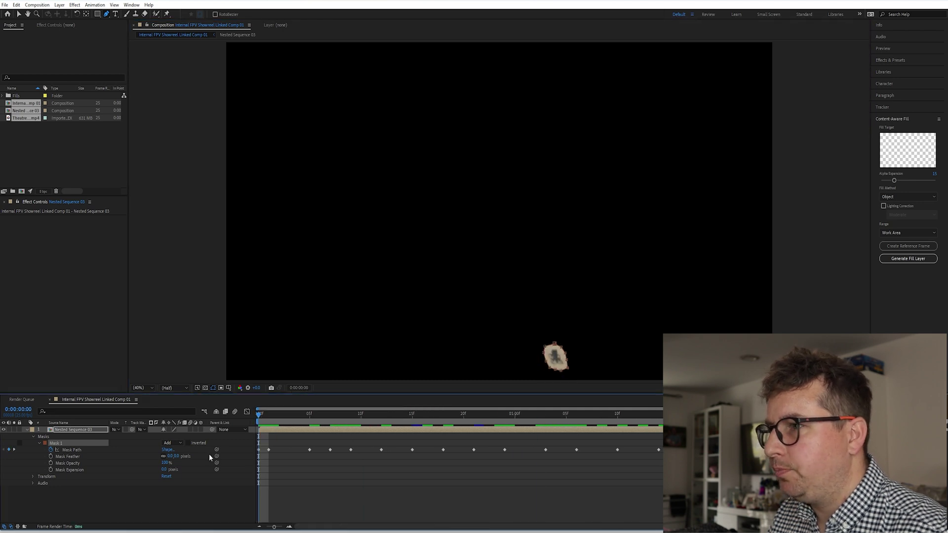
click(174, 443)
click(187, 468)
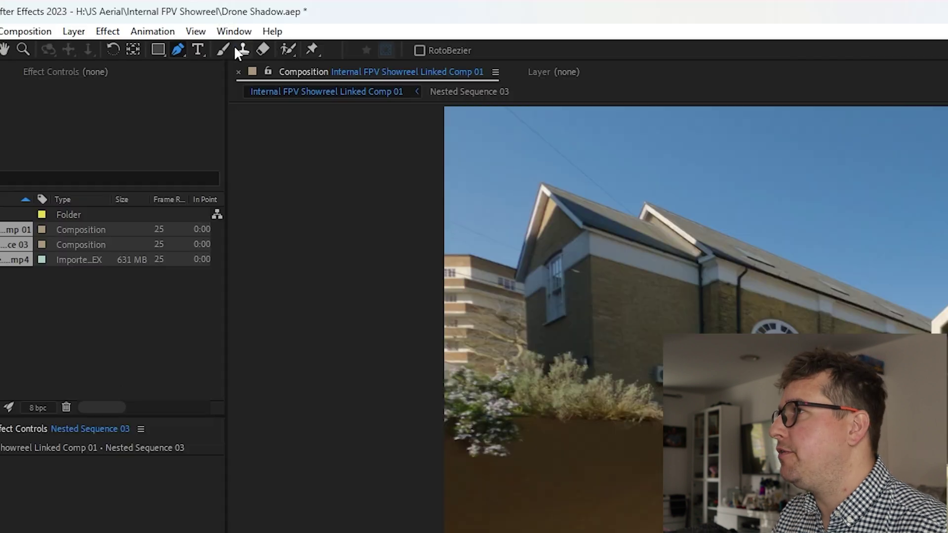
Close and reopen the Content-Aware Fill panel from the Window menu
click(133, 5)
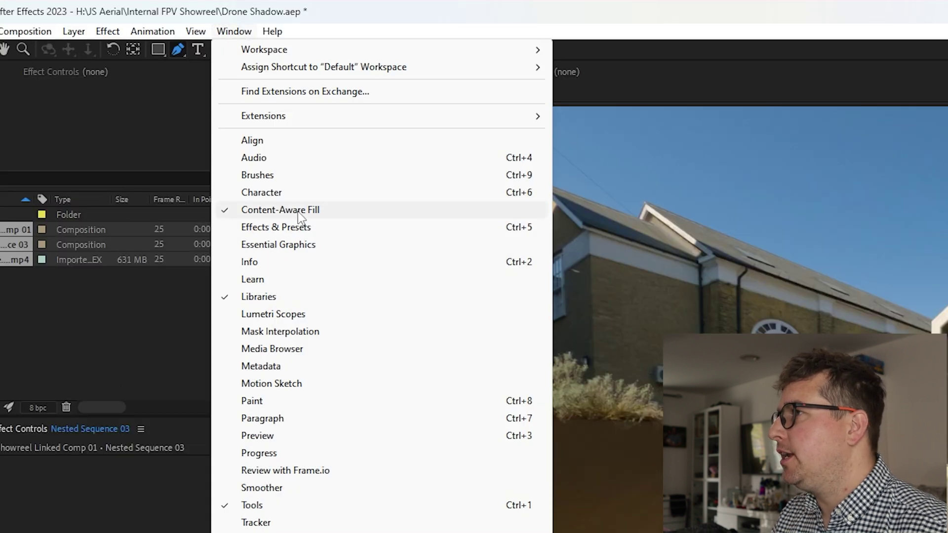
click(299, 212)
click(234, 31)
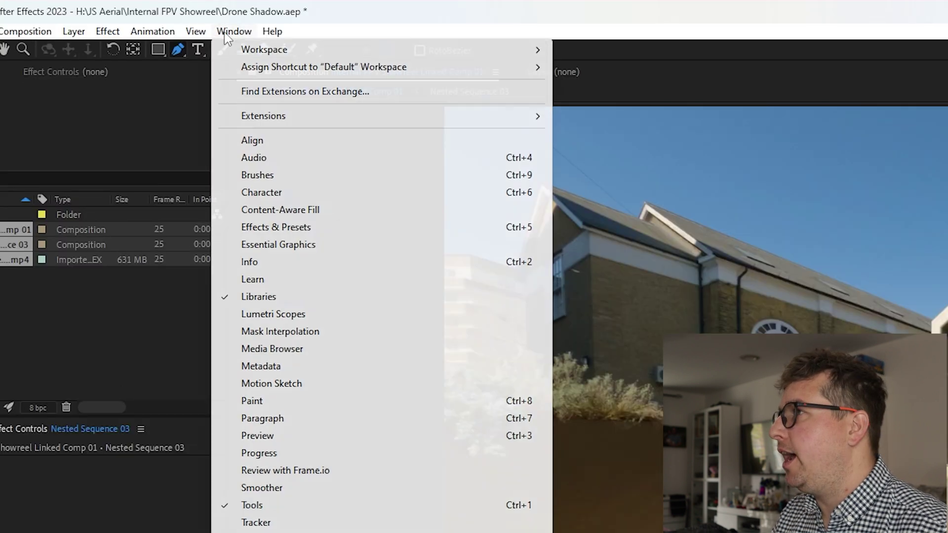
click(311, 211)
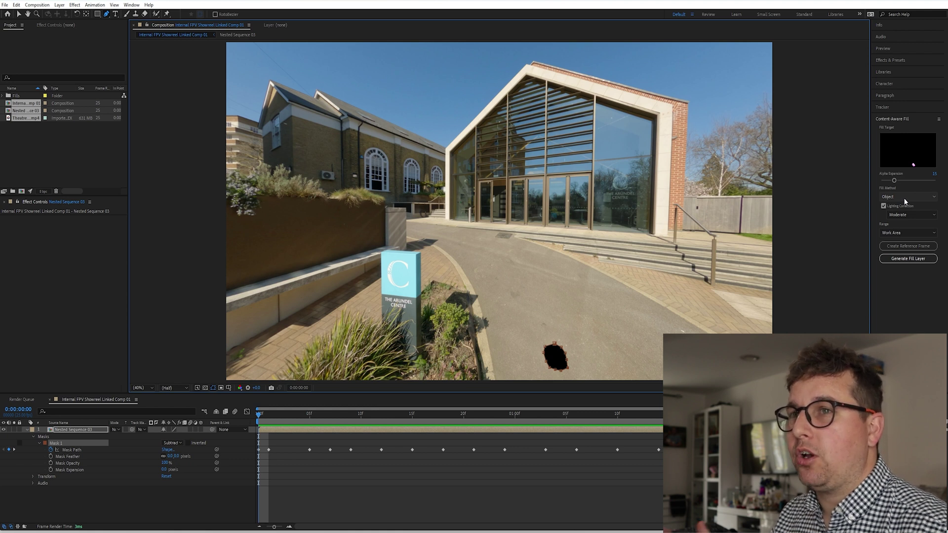
Keep Object as the Fill Method, with Lighting Correction left at Moderate
click(904, 197)
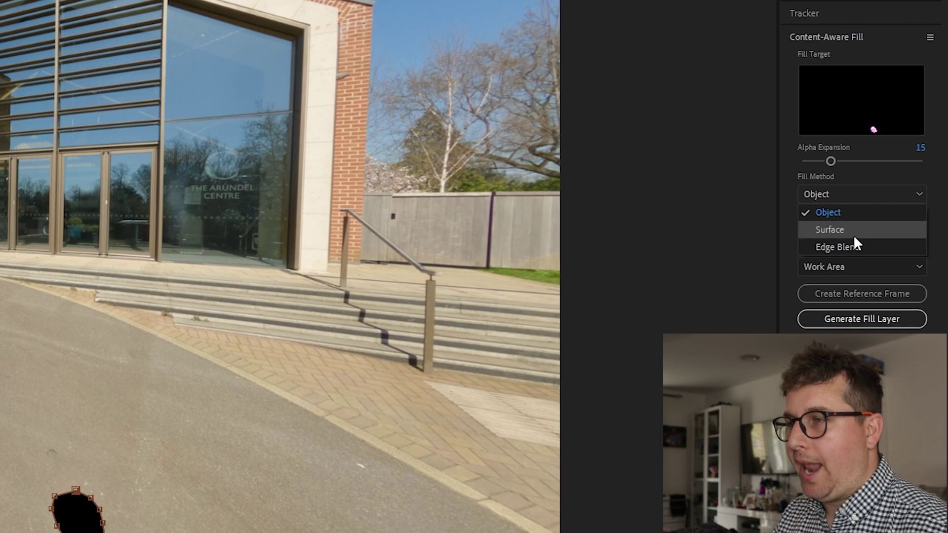
click(864, 220)
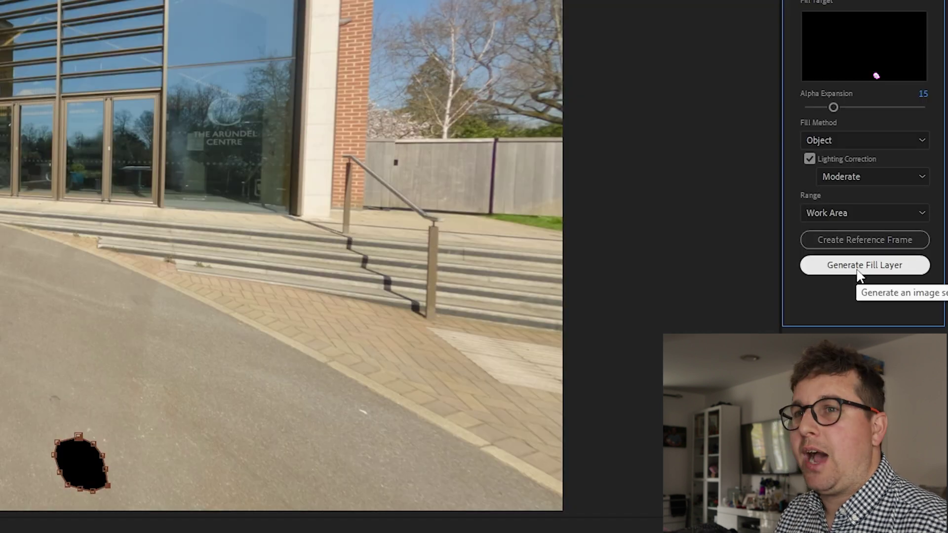
Generate the Fill [00-92].png layer that paints the drone shadow out of the pavement
click(858, 274)
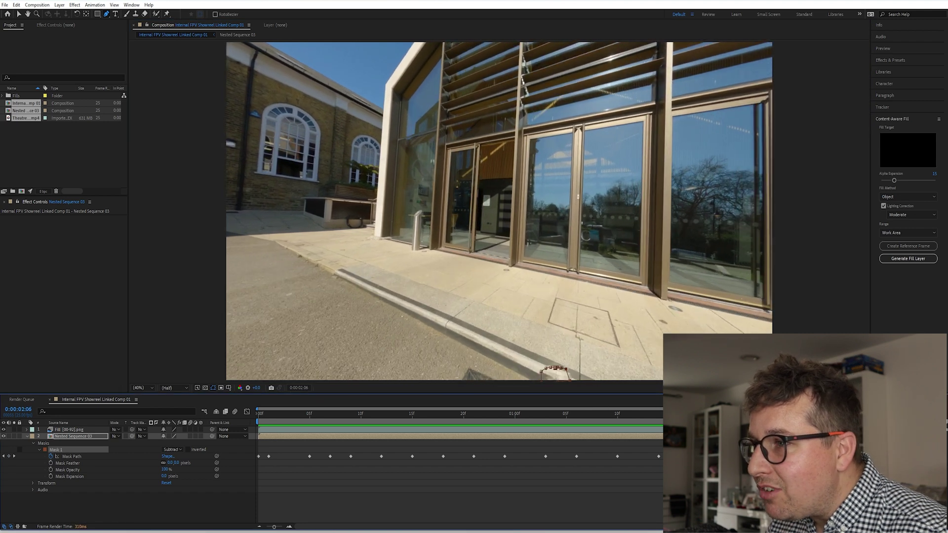
key(Page_Up)
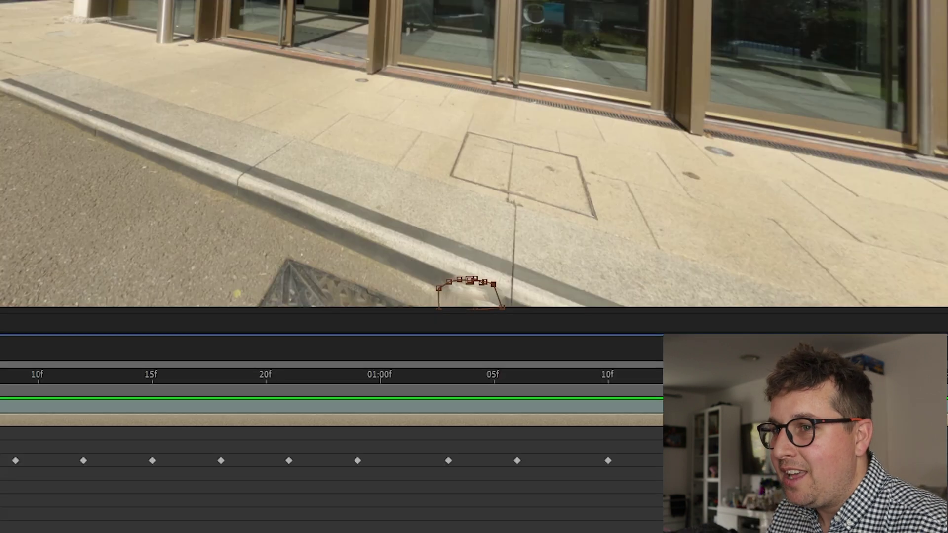
key(space)
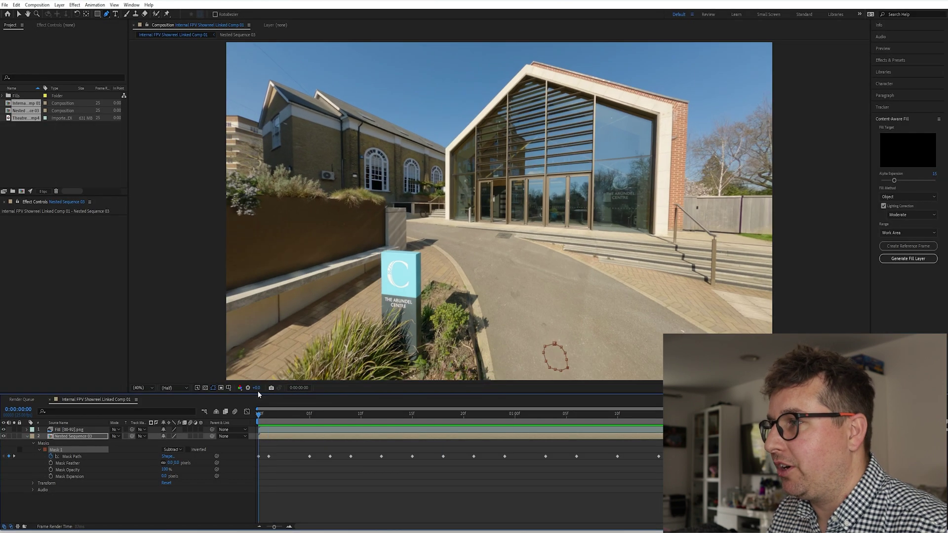
key(space)
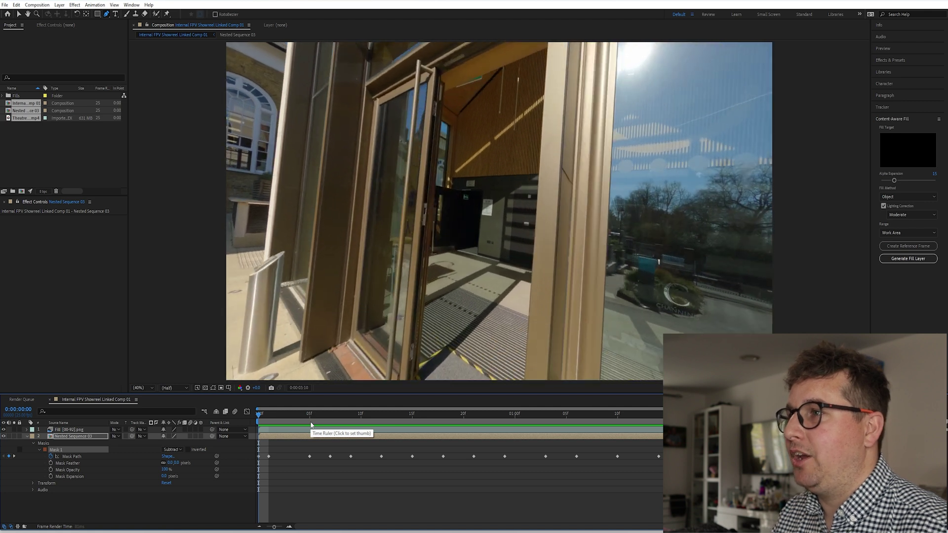
key(space)
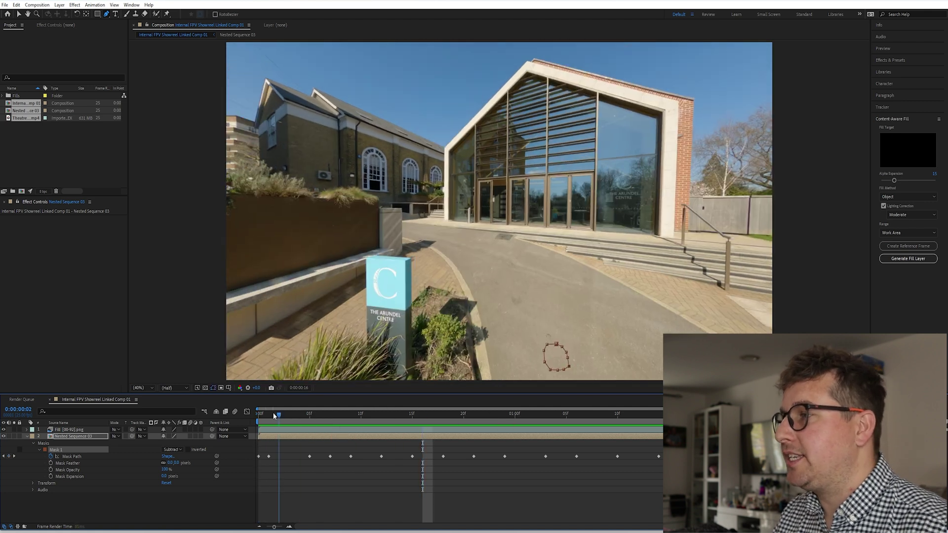